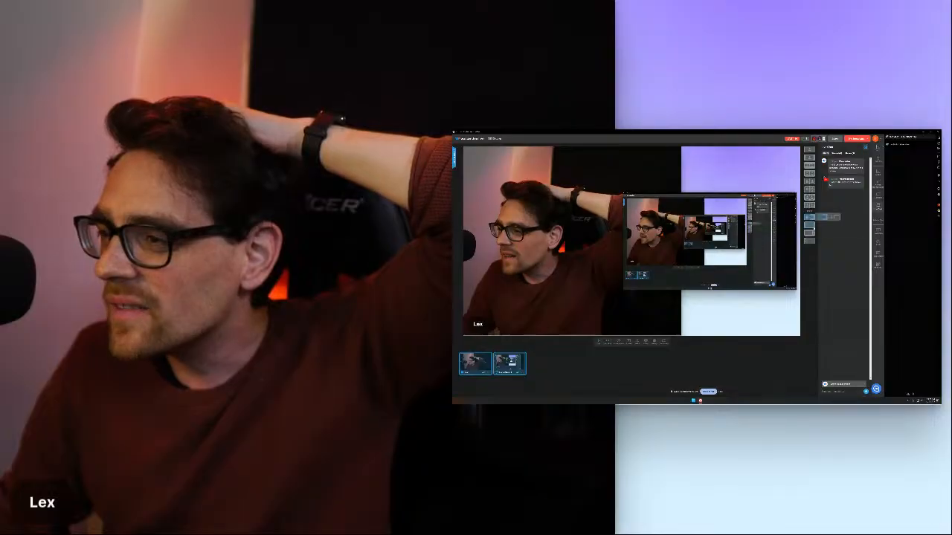
# Change the live stream layout to a small camera to the left of a large screen share
pyautogui.click(812, 233)
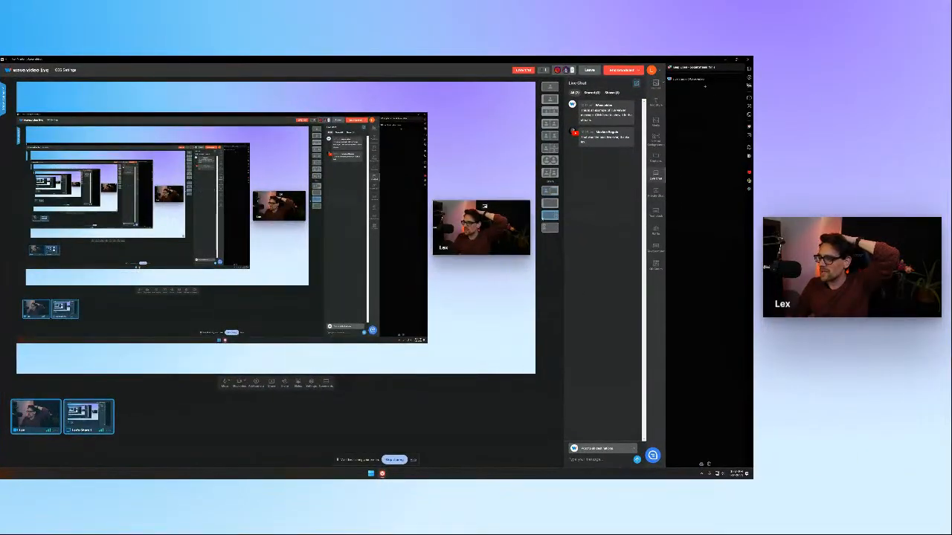
pyautogui.click(569, 216)
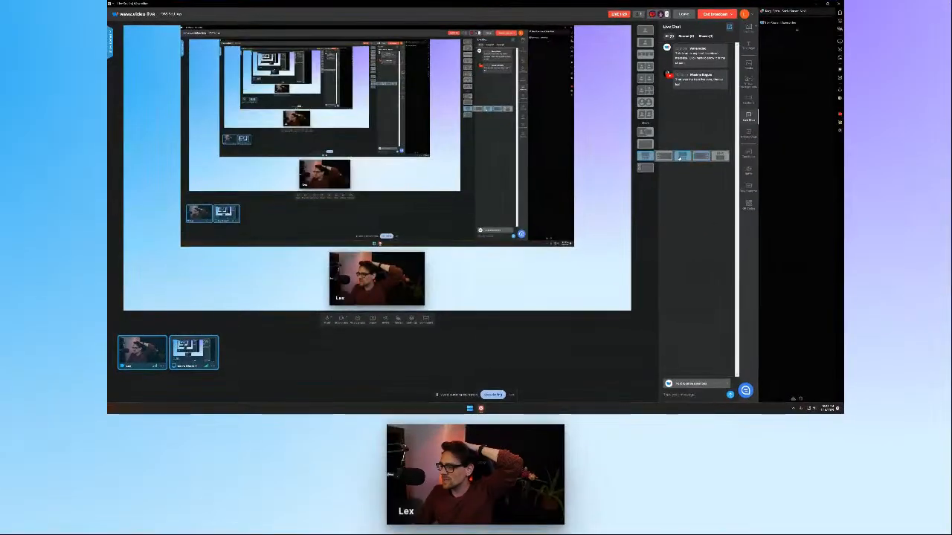
pyautogui.click(666, 158)
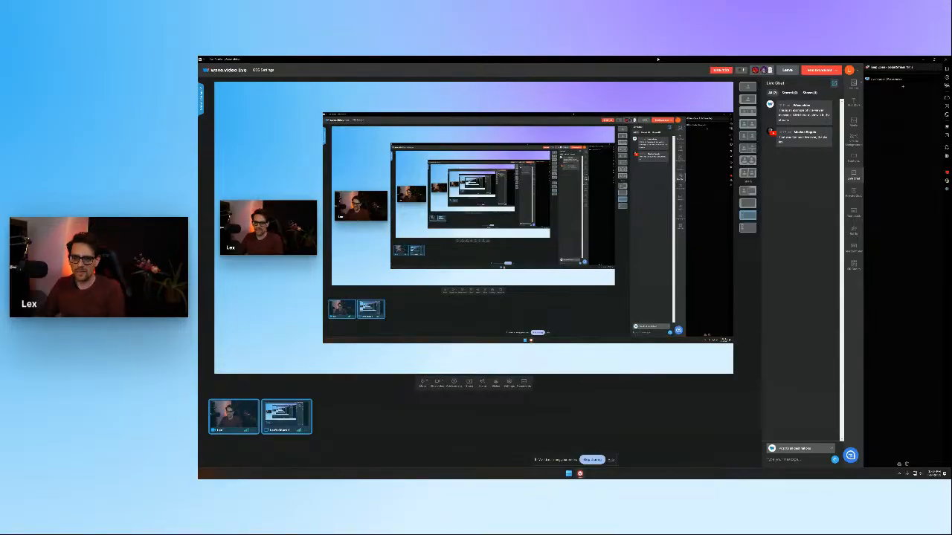
# Open YouTube in a new browser window and open the "Dad talk after 9PM #3" video from the subscriptions feed
pyautogui.moveTo(808, 61); pyautogui.dragTo(286, 178)
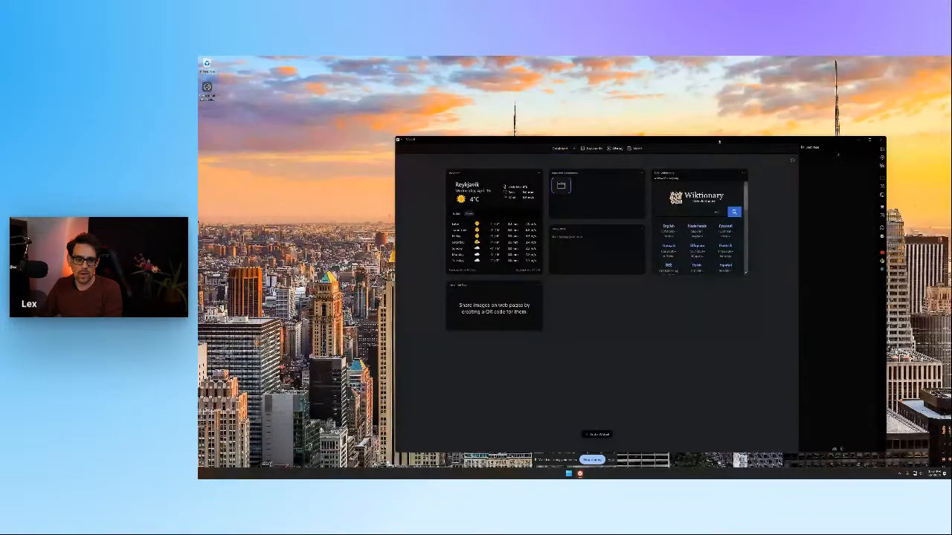
pyautogui.doubleClick(718, 142)
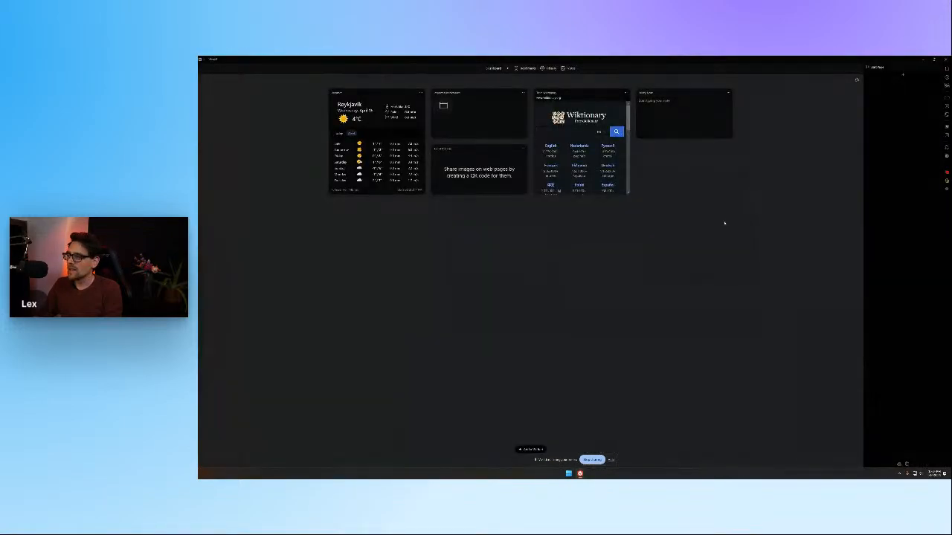
pyautogui.hotkey('ctrl', 'l')
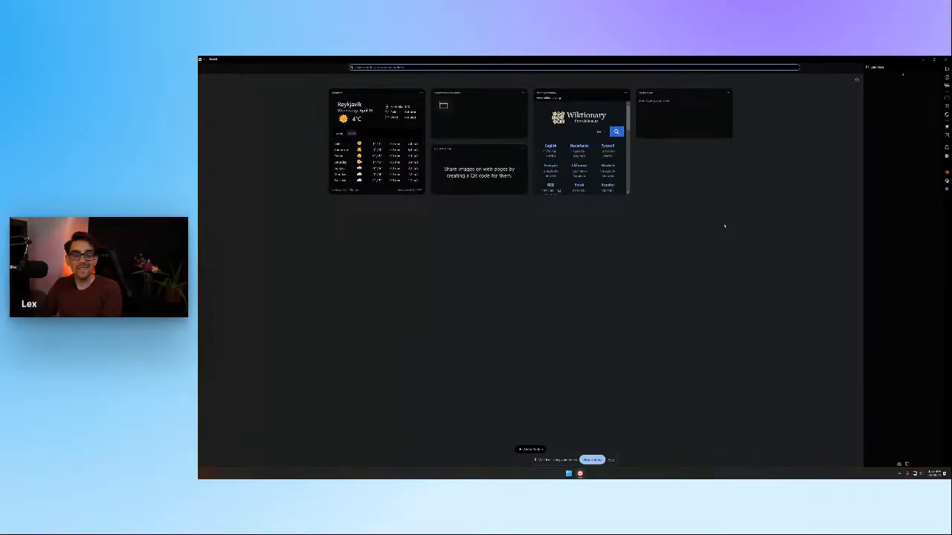
pyautogui.write('vivaldi.com')
pyautogui.press('Return')
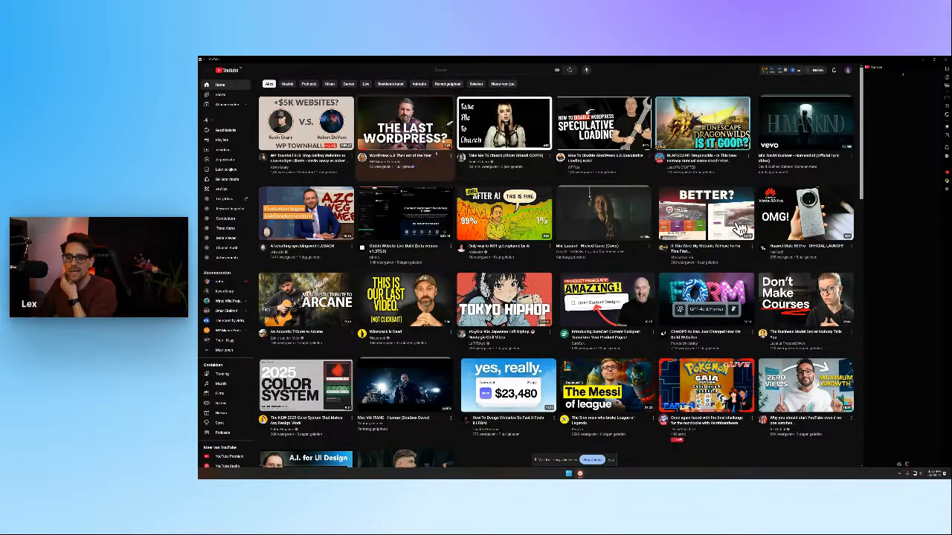
pyautogui.click(235, 105)
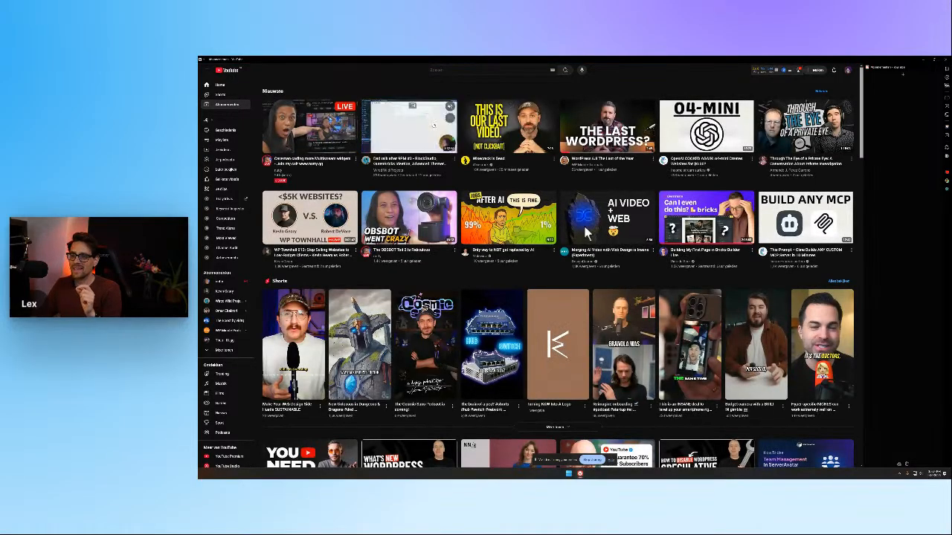
pyautogui.click(434, 125)
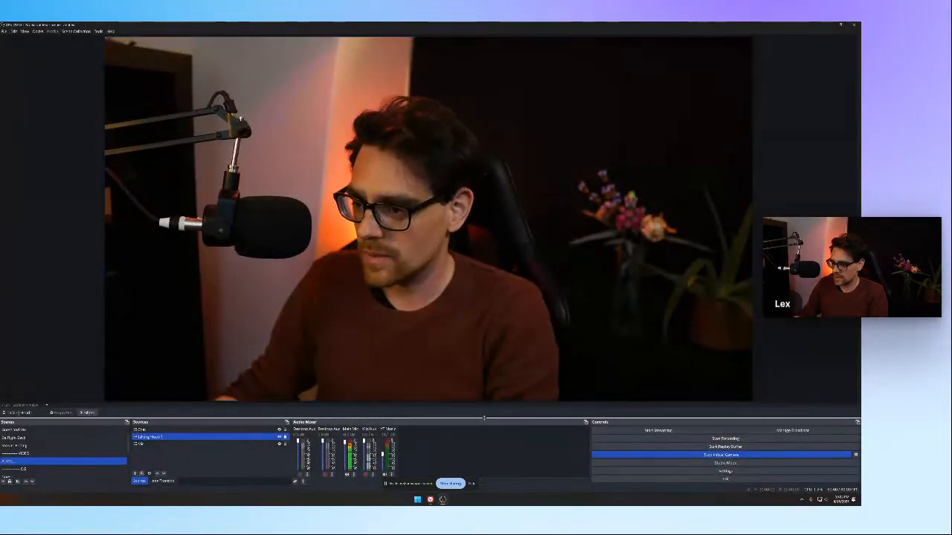
# In OBS, enlarge the docks area below the preview, open the Main Mic's audio filters and check which filter types can be added
pyautogui.moveTo(496, 417); pyautogui.dragTo(496, 364)
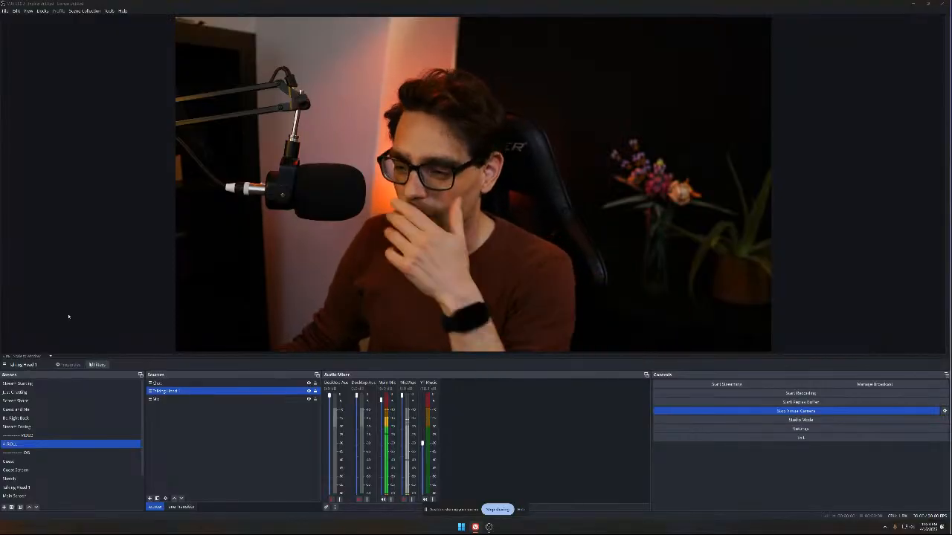
pyautogui.click(390, 501)
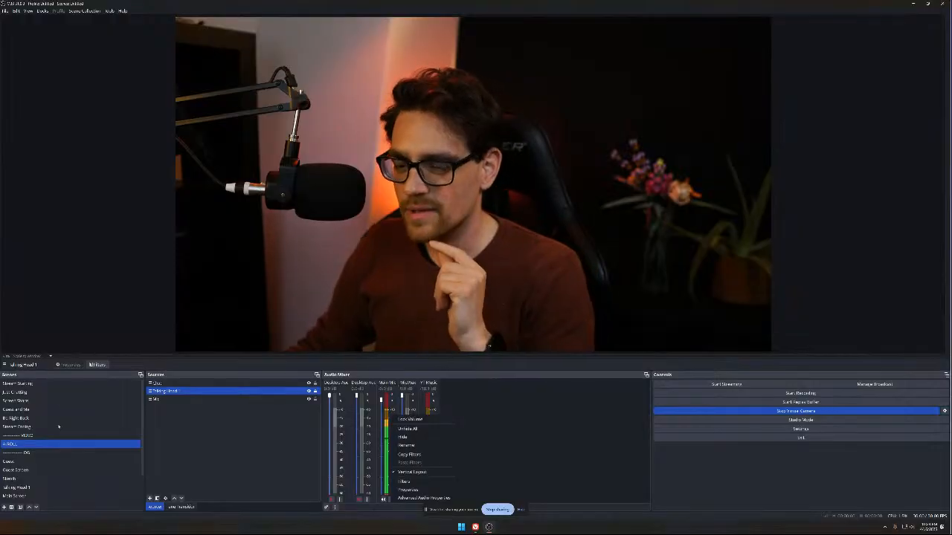
pyautogui.click(408, 481)
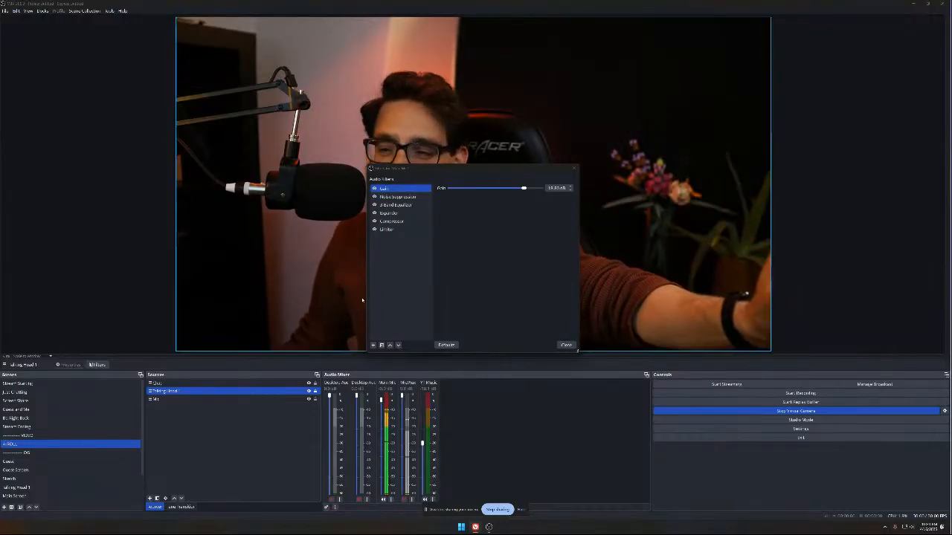
pyautogui.click(373, 346)
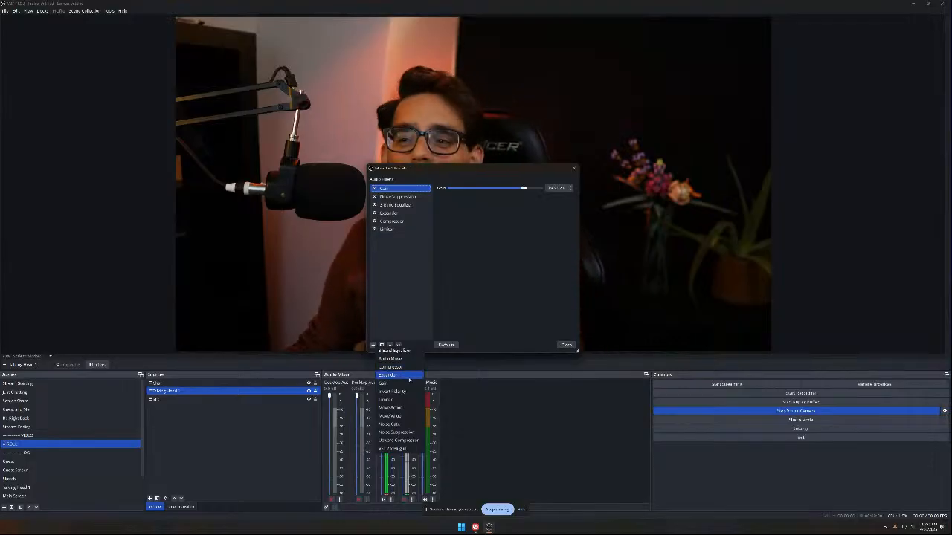
pyautogui.click(431, 237)
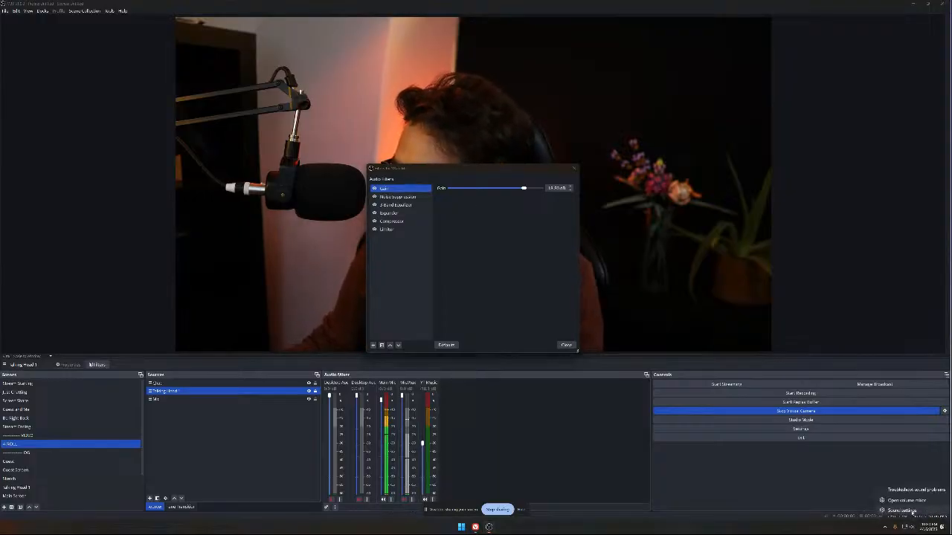
# Check the Windows sound settings down to the input volume and advanced options, and close them
pyautogui.click(902, 510)
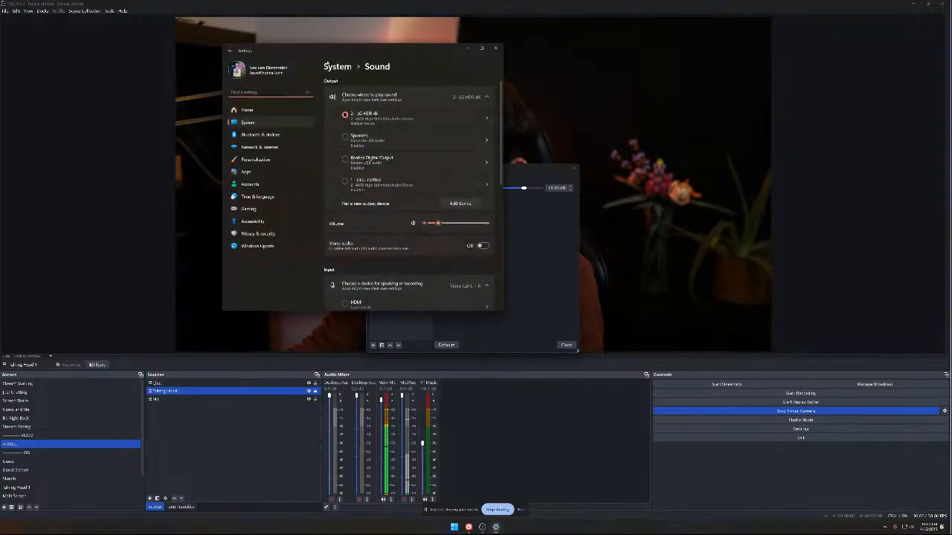
pyautogui.scroll(-10, 416, 136)
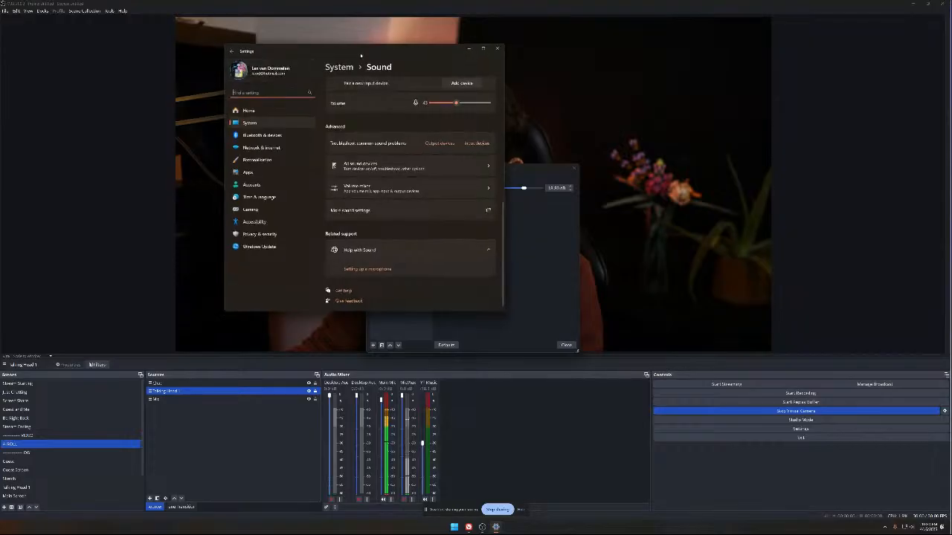
pyautogui.moveTo(359, 54); pyautogui.dragTo(402, 74)
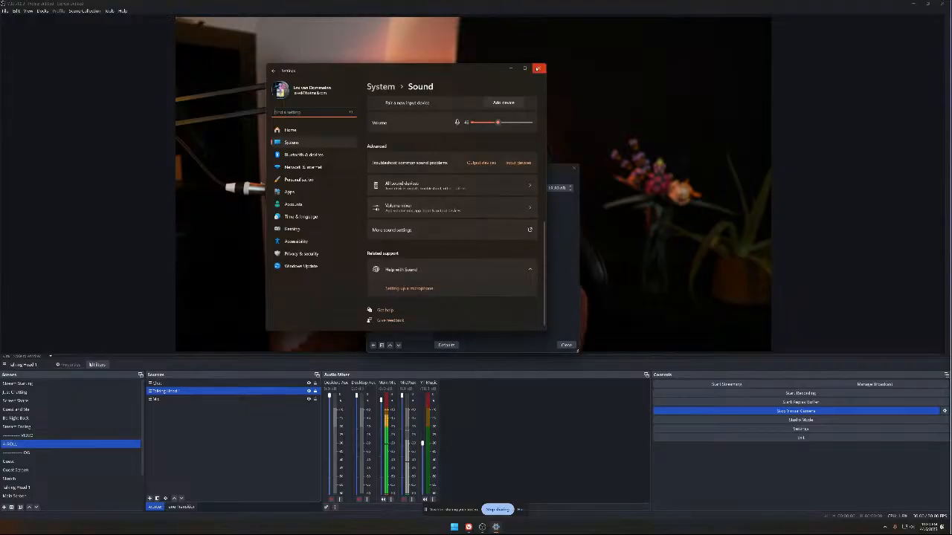
pyautogui.click(538, 67)
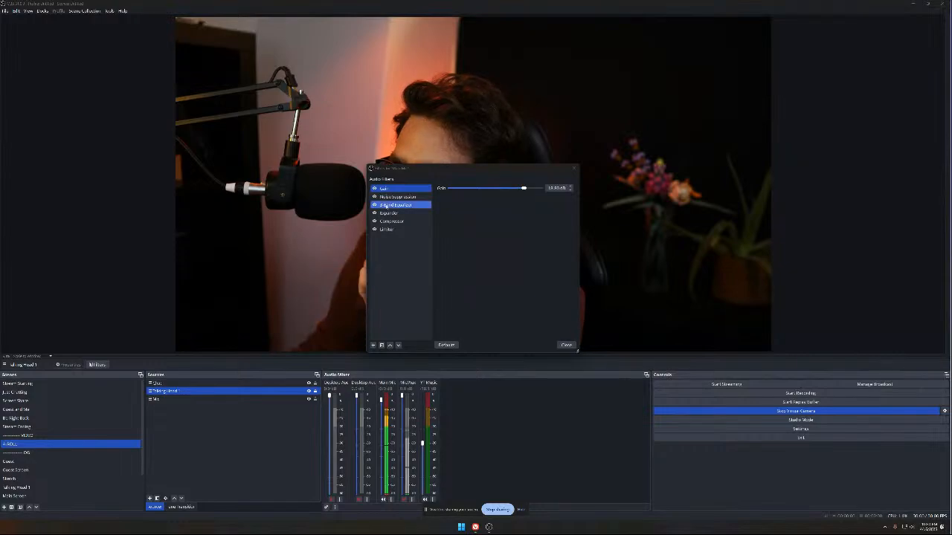
# Disable the Main Mic filters and re-enable only Gain and Noise Suppression, keeping RNNoise as the suppression method
pyautogui.click(380, 221)
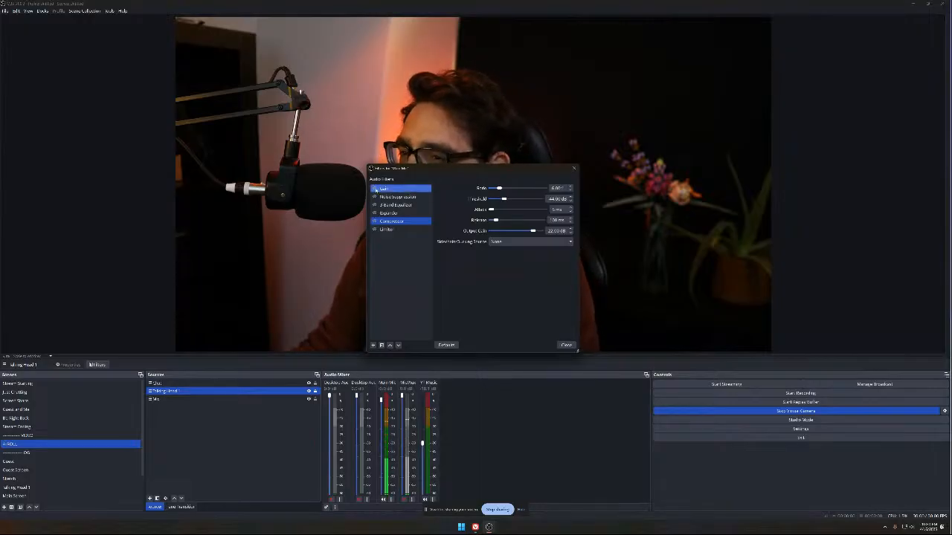
pyautogui.click(388, 190)
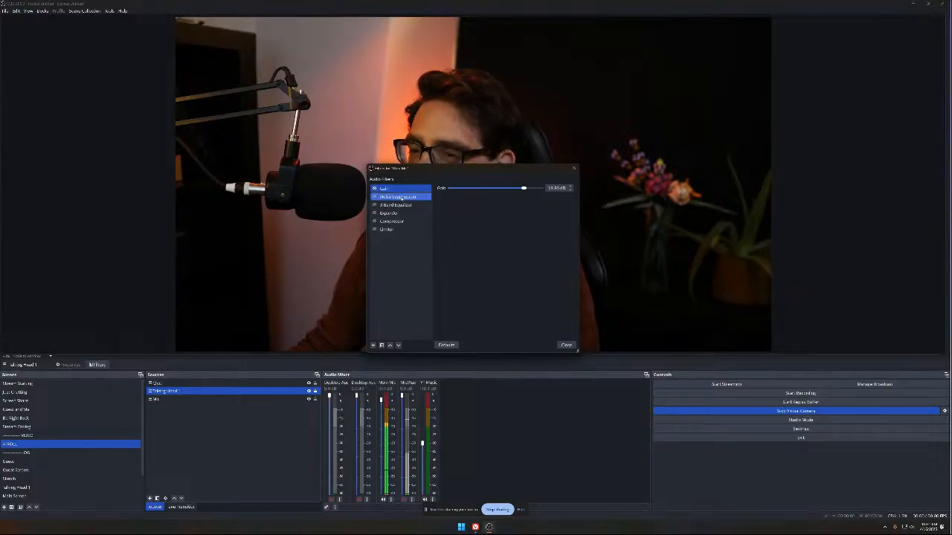
pyautogui.click(390, 197)
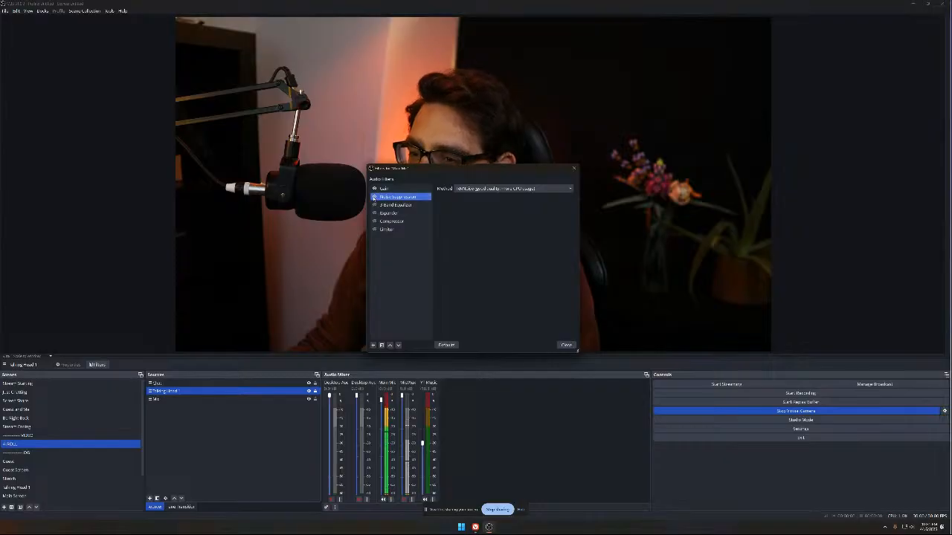
pyautogui.click(488, 189)
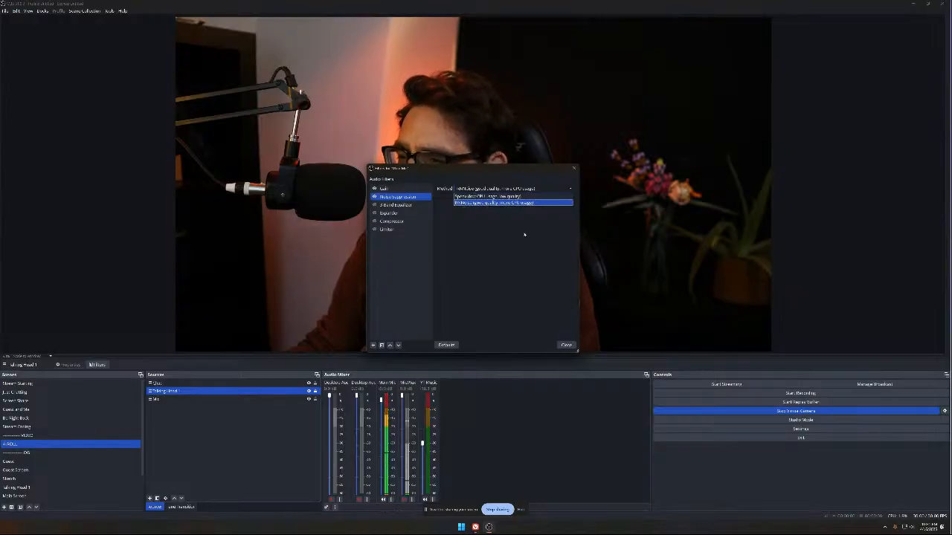
pyautogui.click(461, 201)
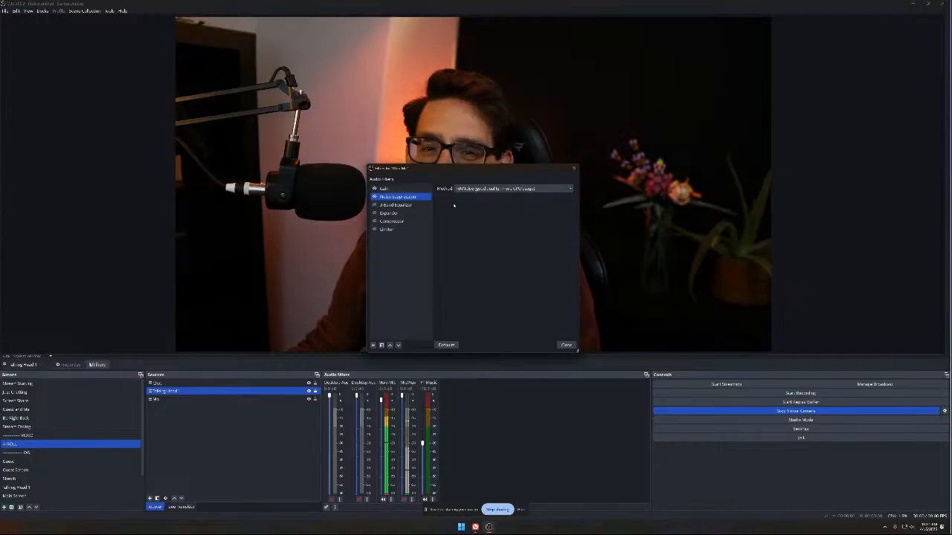
# Re-enable the Main Mic's 3-Band Equalizer and Expander filters, keeping the Expander's detection on RMS
pyautogui.click(379, 205)
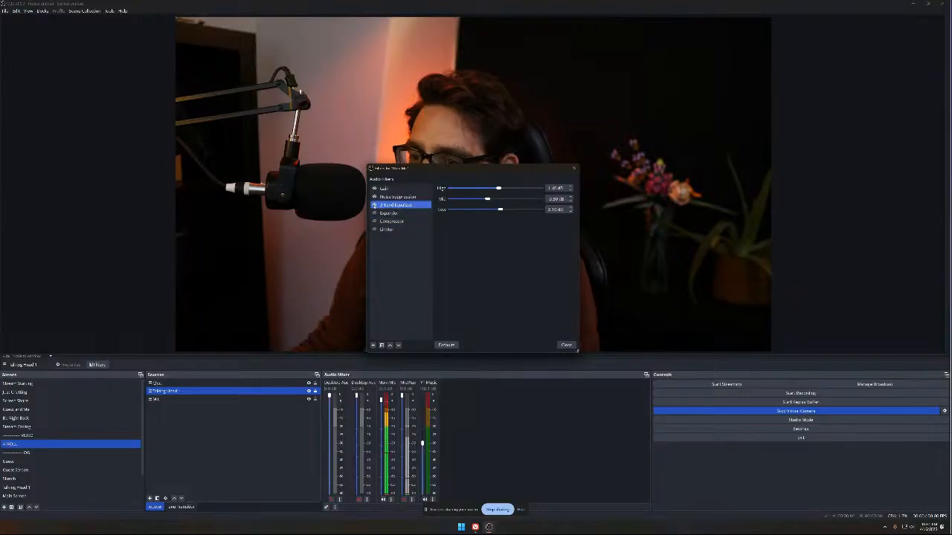
pyautogui.click(381, 213)
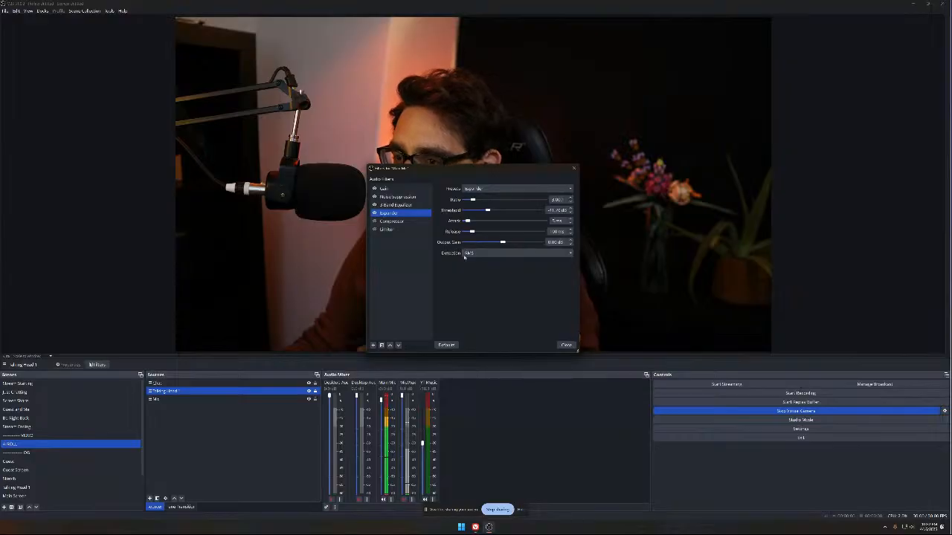
pyautogui.click(487, 254)
pyautogui.click(488, 261)
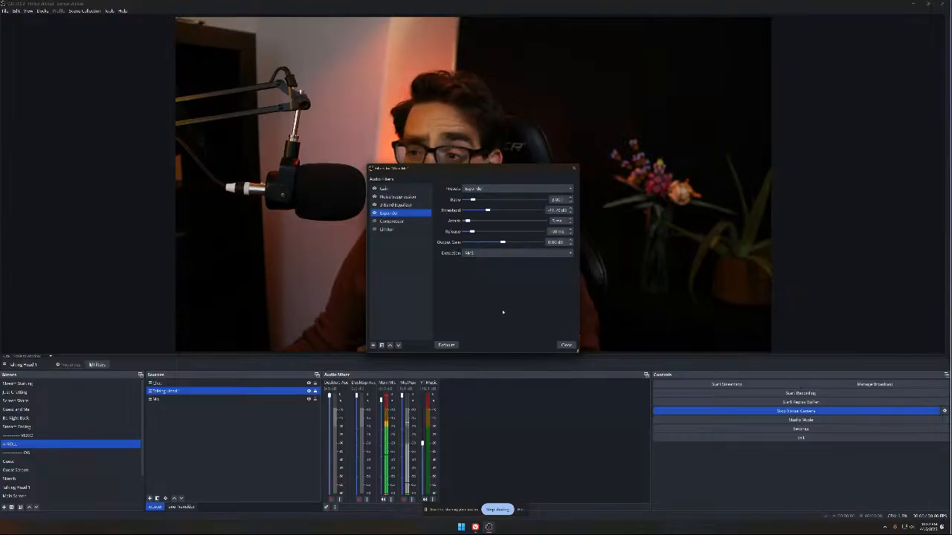
# Re-enable the Compressor with its sidechain/ducking source on None, re-enable the Limiter, and close the Main Mic filters
pyautogui.click(394, 223)
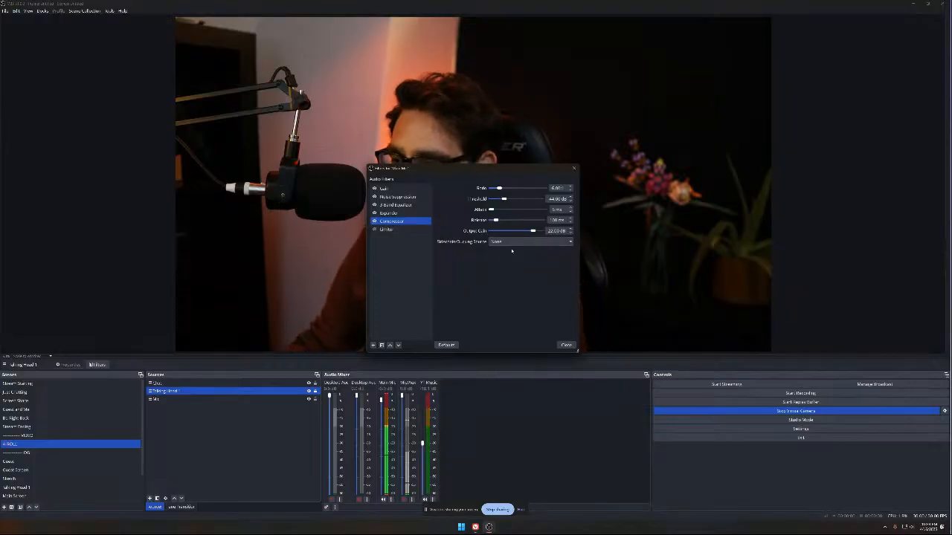
pyautogui.click(518, 242)
pyautogui.click(467, 270)
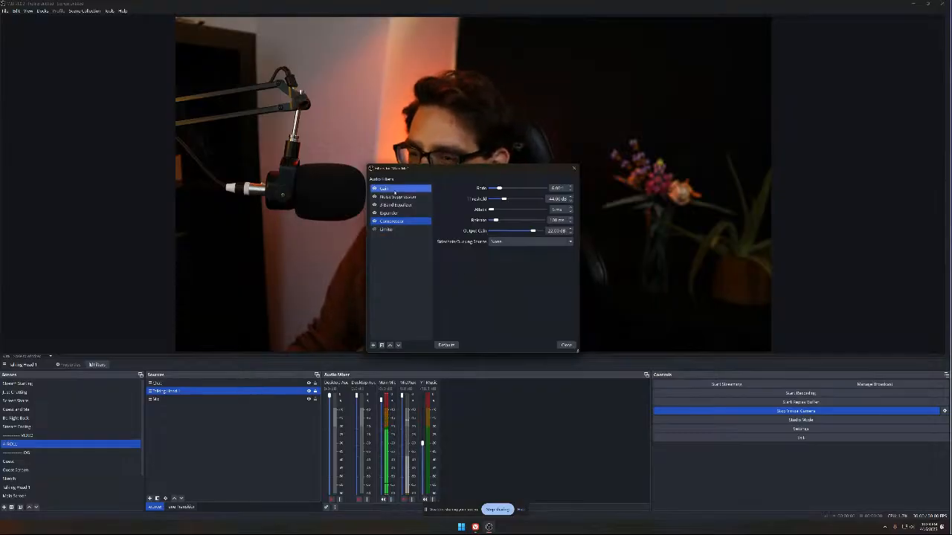
pyautogui.click(380, 229)
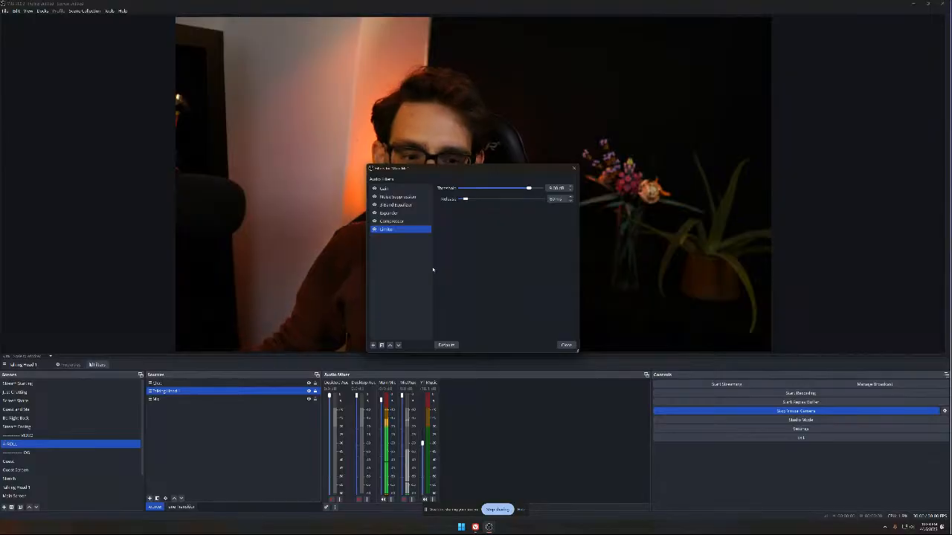
pyautogui.click(566, 346)
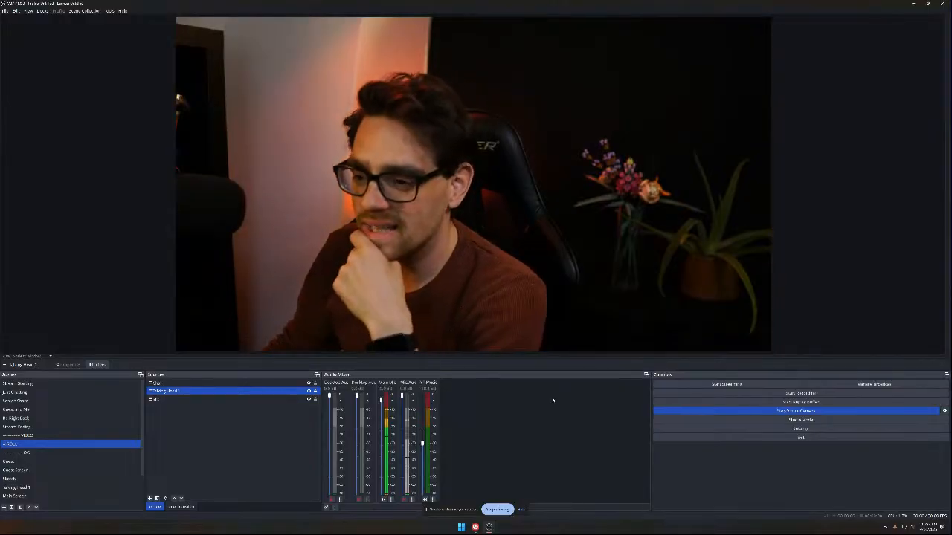
# Switch to the YouTube video window and search the account's watch history for "obs"
pyautogui.moveTo(476, 528)
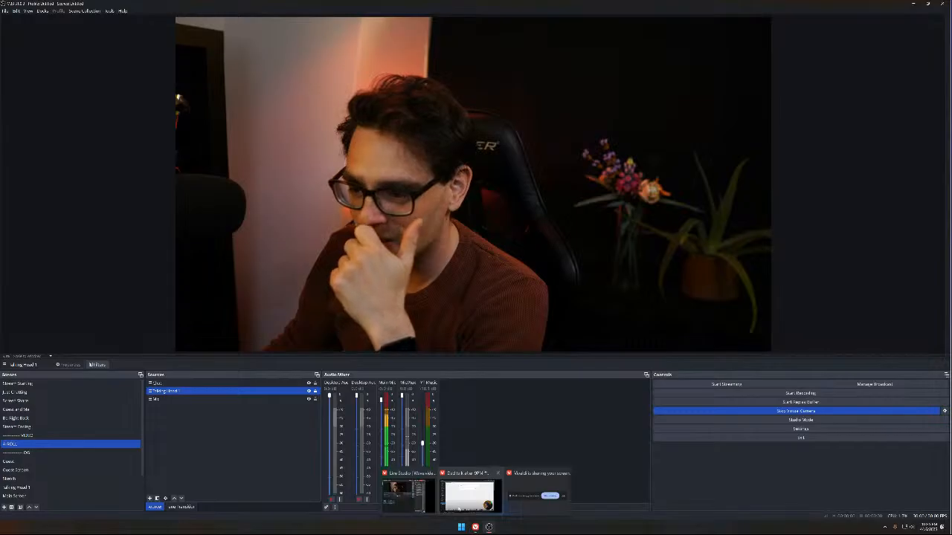
pyautogui.click(470, 497)
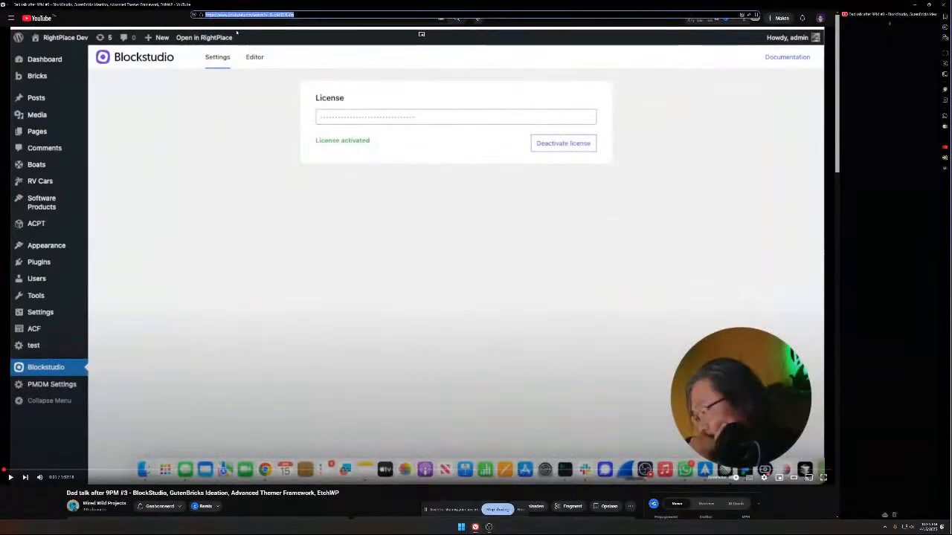
pyautogui.click(819, 18)
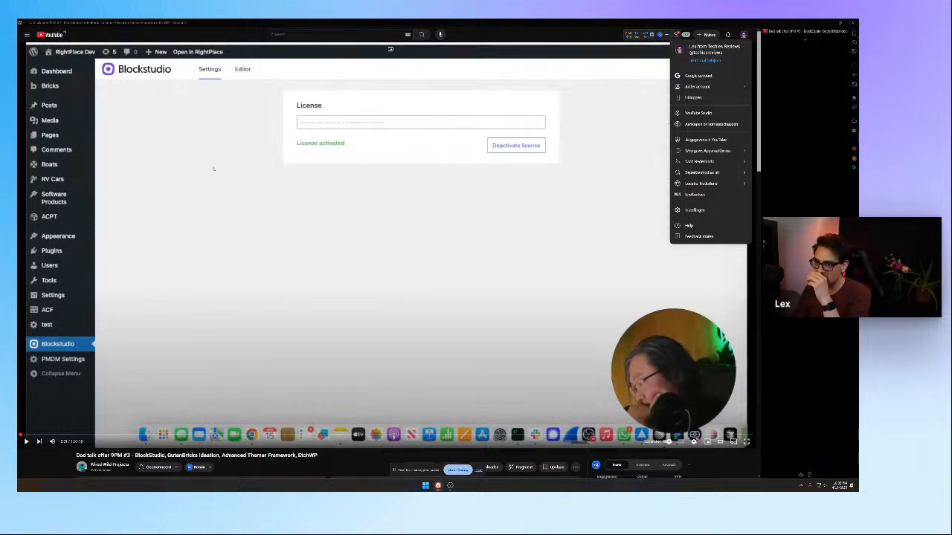
pyautogui.click(59, 35)
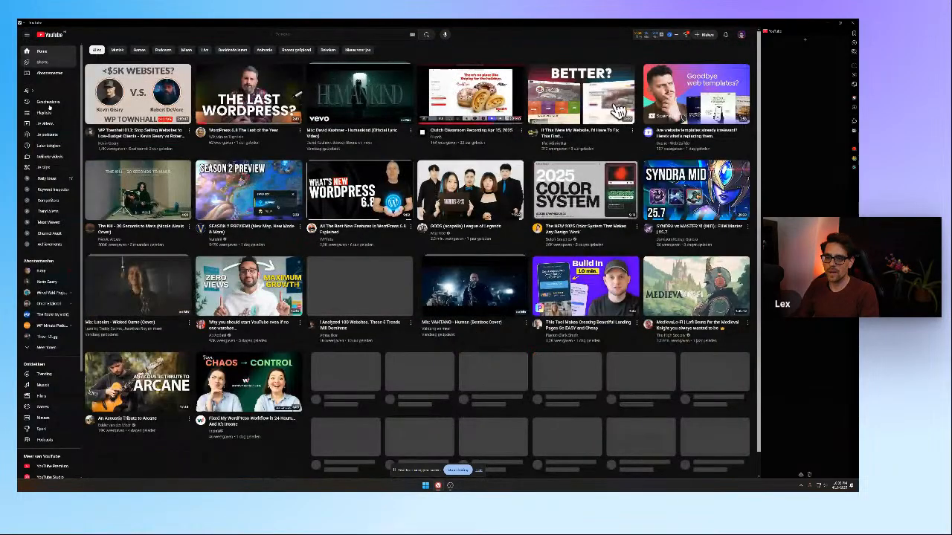
pyautogui.click(53, 104)
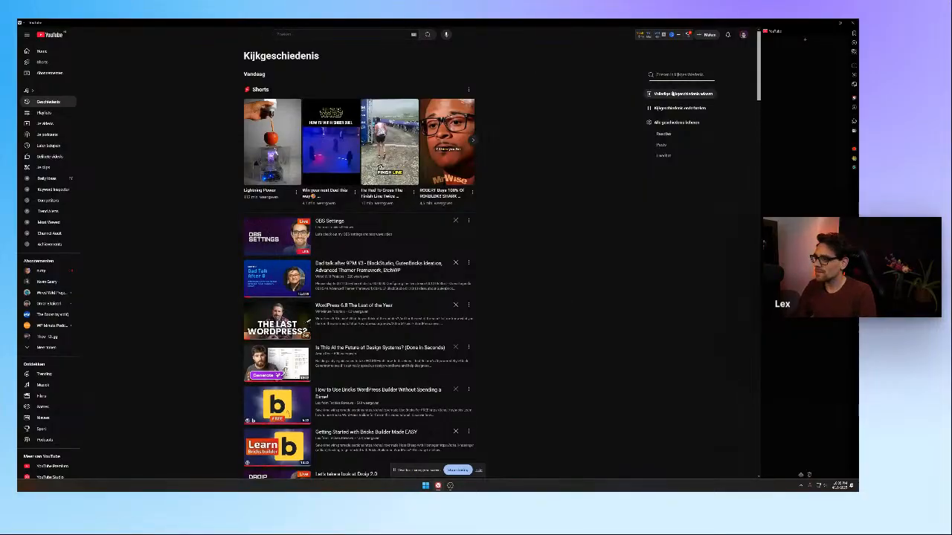
pyautogui.write('rd')
pyautogui.press('Return')
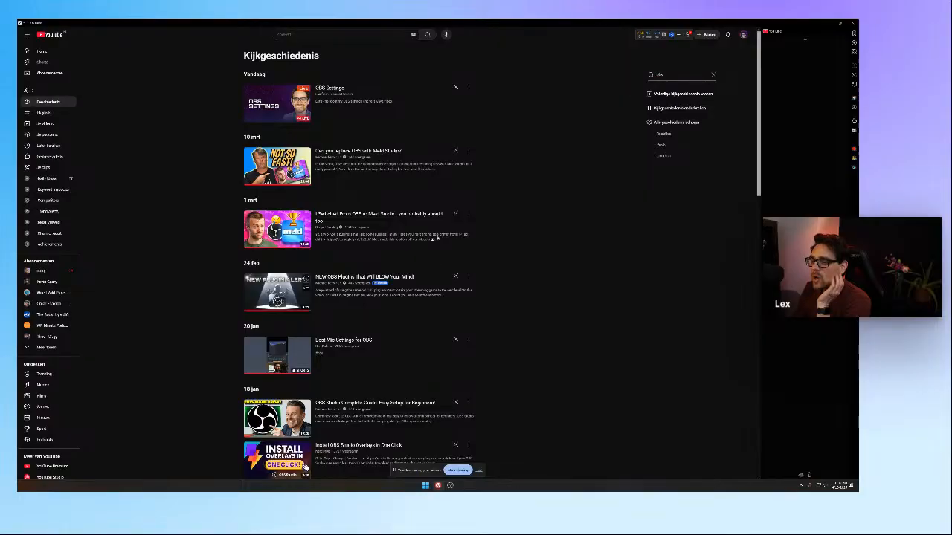
# Open the video "Make Any Mic Sound Expensive in OBS | Mic Settings & Filters (2024)" from the history results and pause it
pyautogui.scroll(-2, 441, 241)
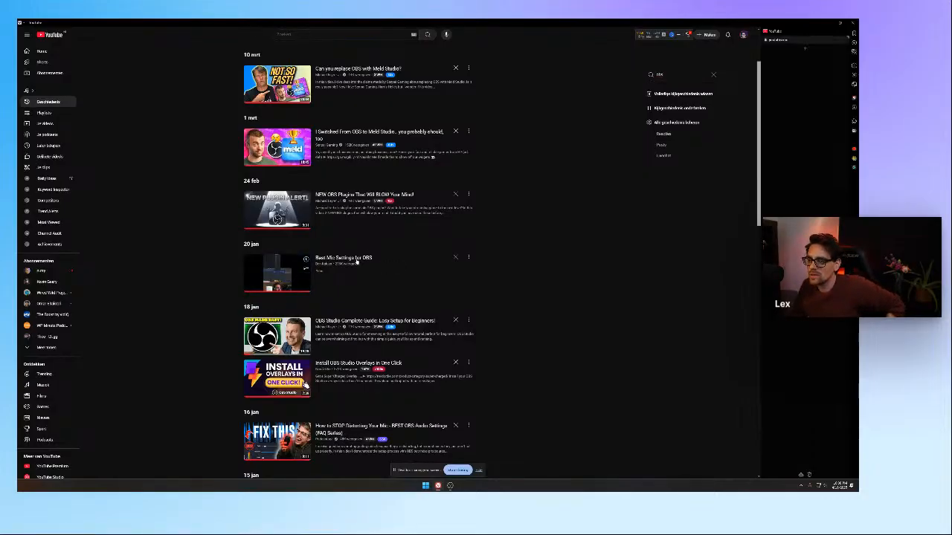
pyautogui.scroll(-1, 358, 264)
pyautogui.scroll(-4, 358, 265)
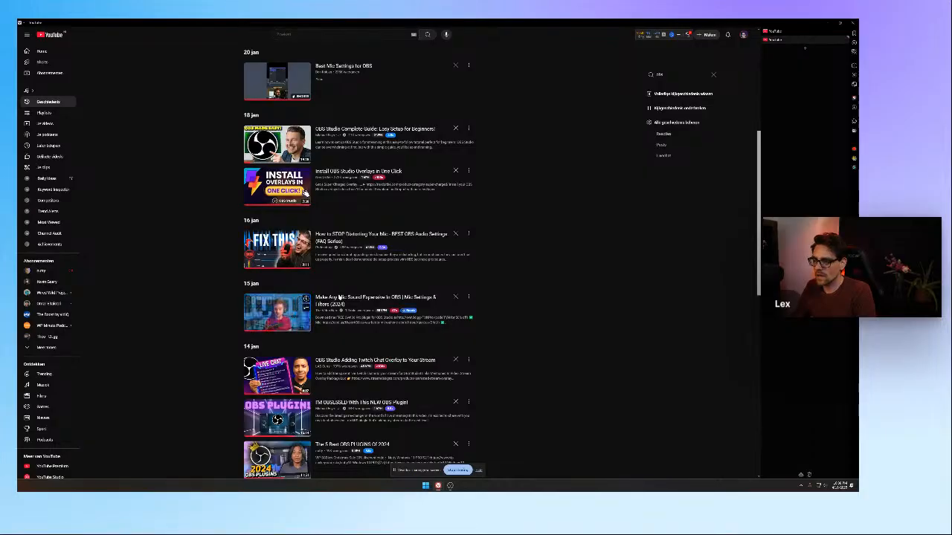
pyautogui.click(357, 297)
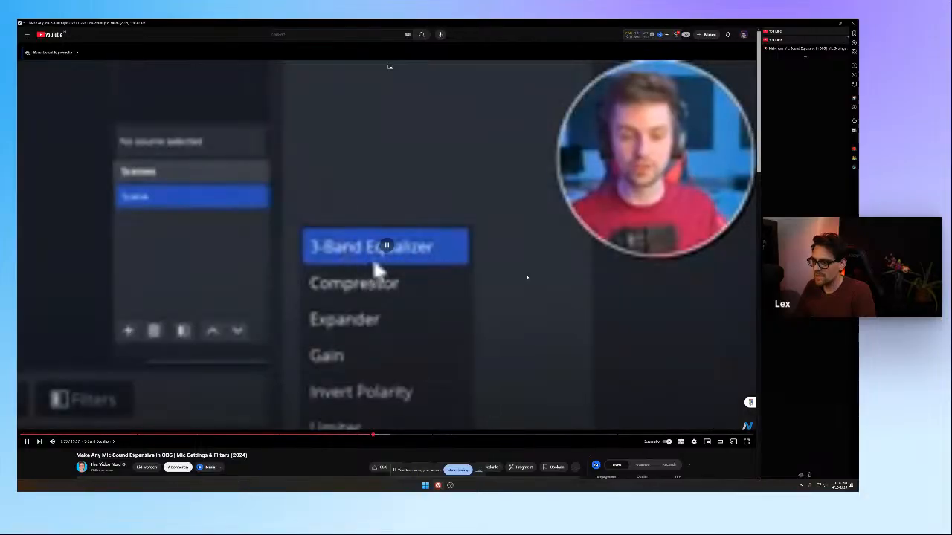
pyautogui.click(376, 272)
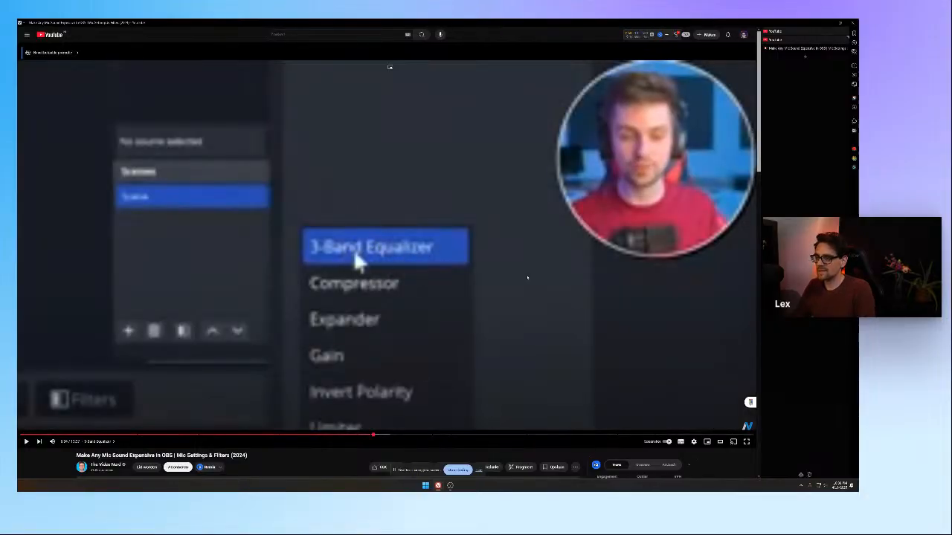
pyautogui.hotkey('ctrl', 'l')
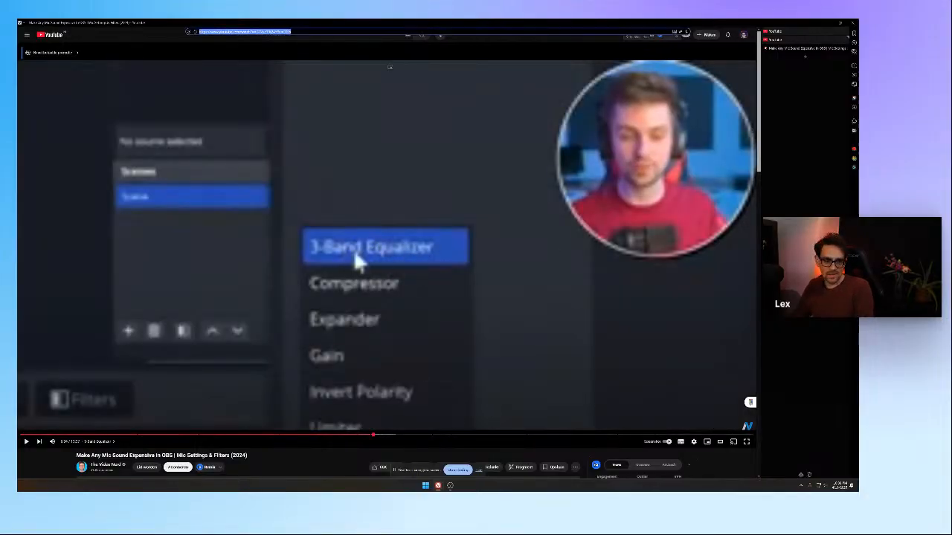
pyautogui.press('Escape')
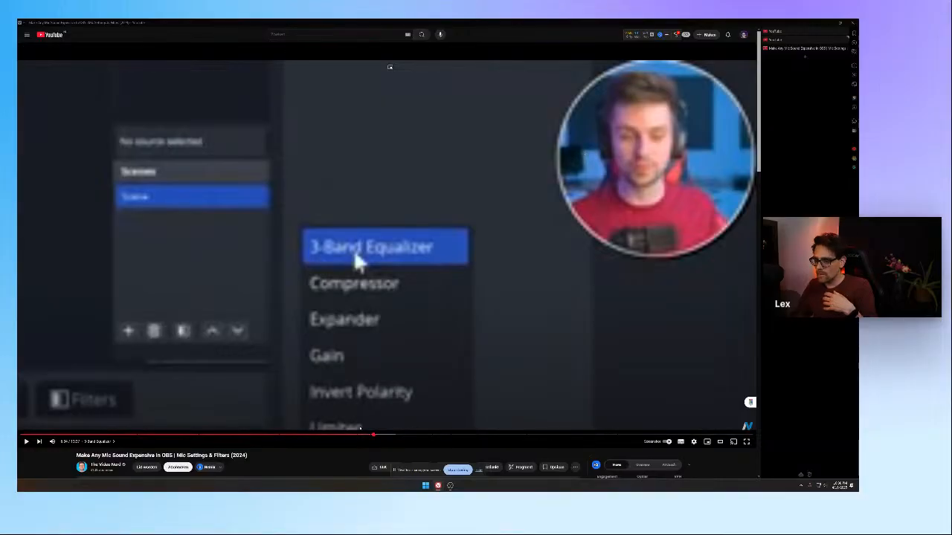
pyautogui.click(693, 443)
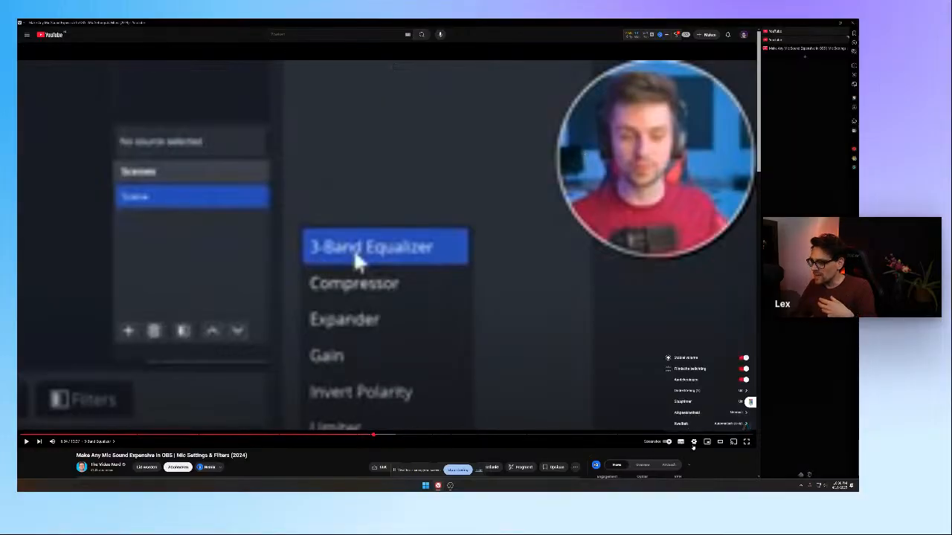
pyautogui.click(694, 445)
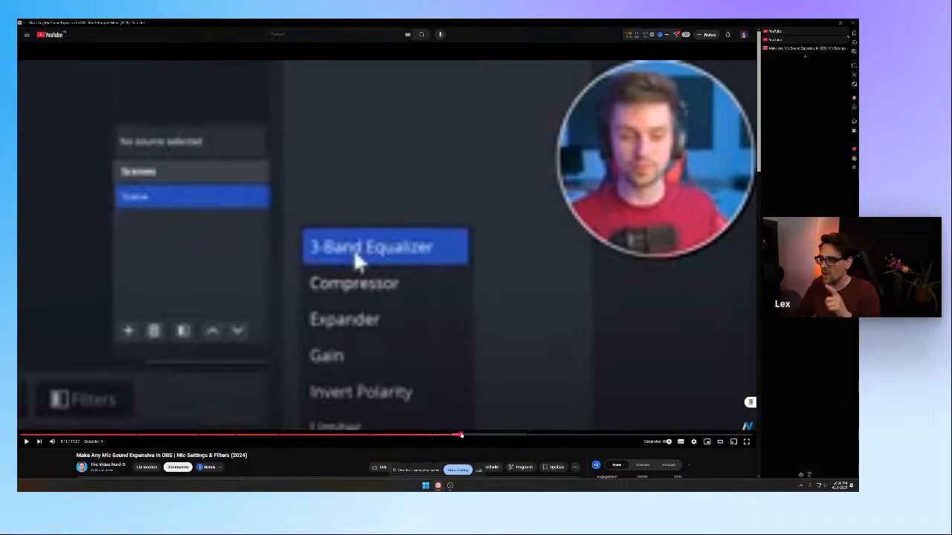
# Skim the paused video's Expander, Limiter and "Using These Effects On Discord" chapters, and return to the Limiter chapter
pyautogui.click(461, 436)
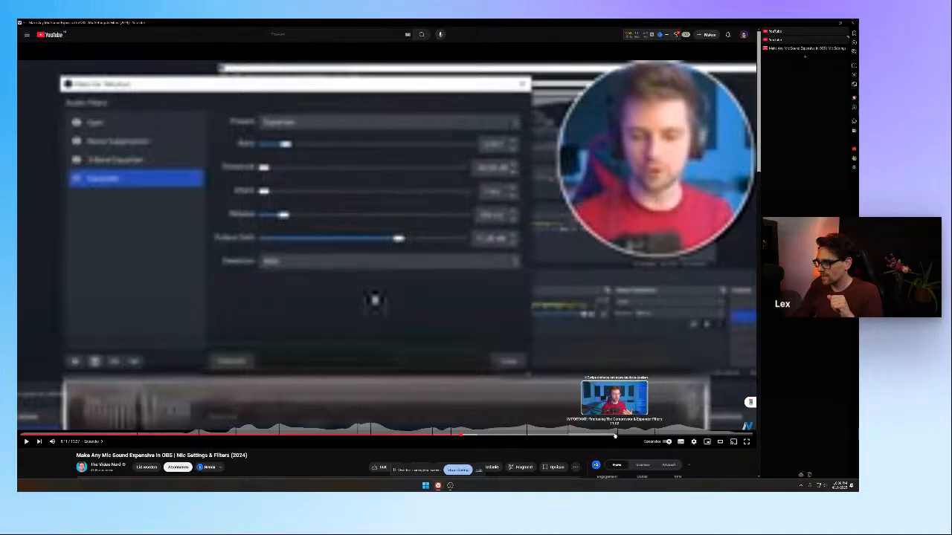
pyautogui.click(623, 435)
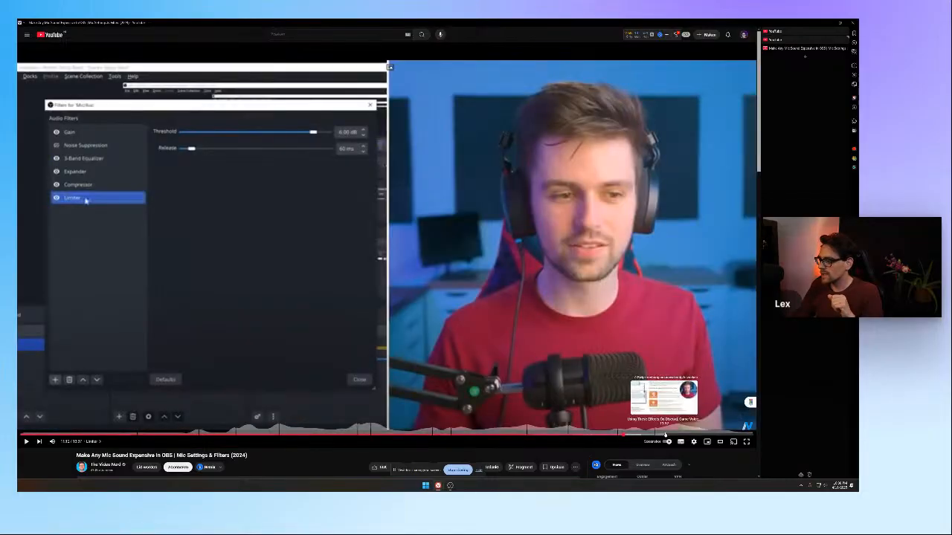
pyautogui.click(666, 435)
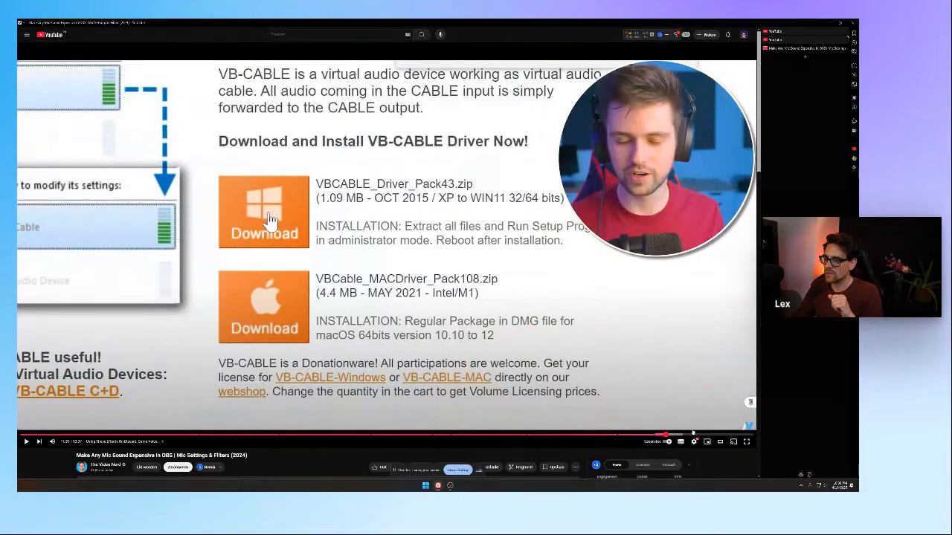
pyautogui.click(636, 435)
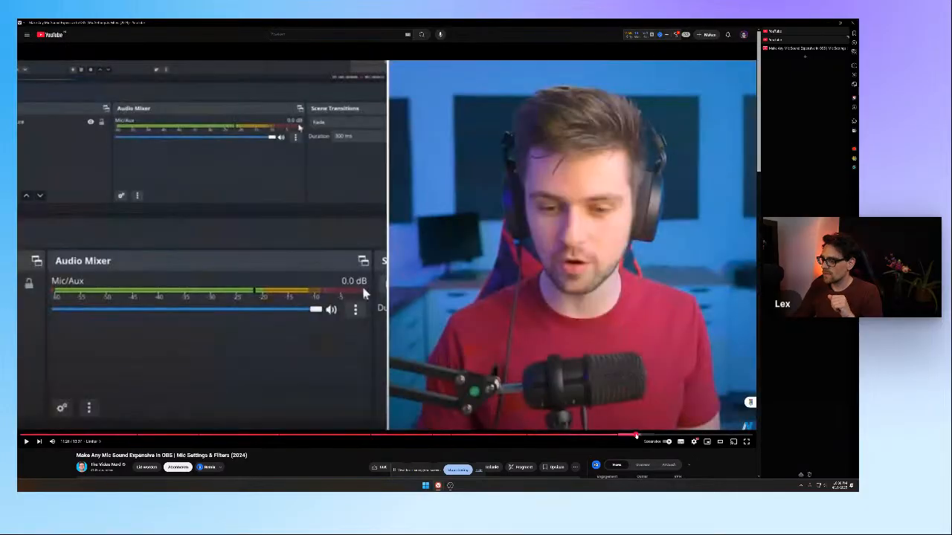